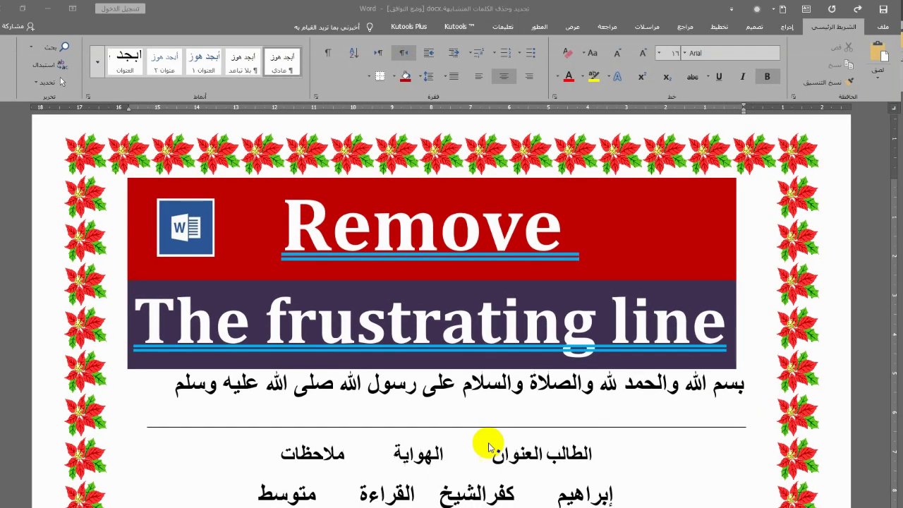
# Type '---' at the start of the header row, then delete the dashes again
pyautogui.click(609, 452)
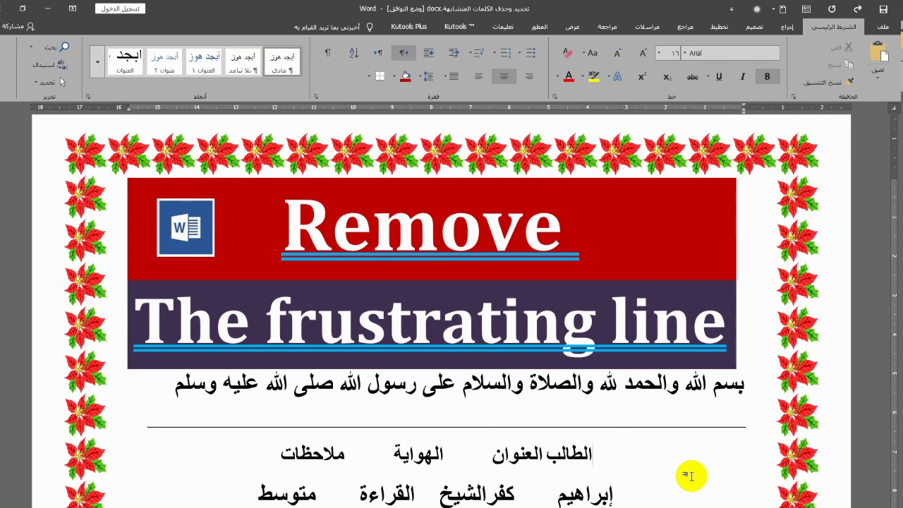
pyautogui.write('---')
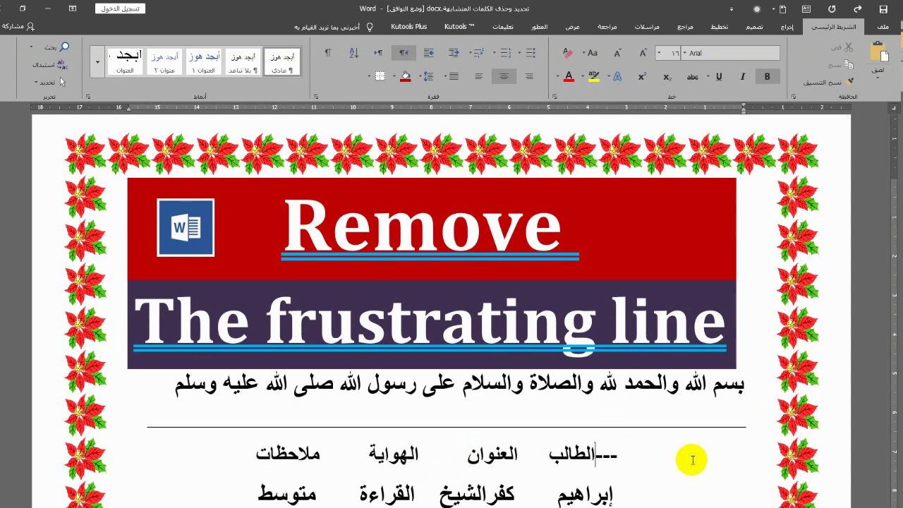
pyautogui.press('BackSpace')
pyautogui.press('BackSpace')
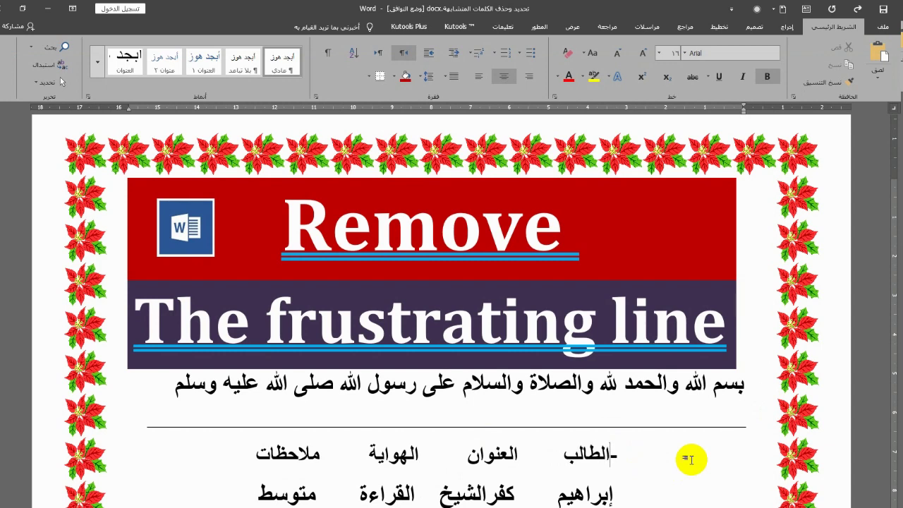
pyautogui.press('BackSpace')
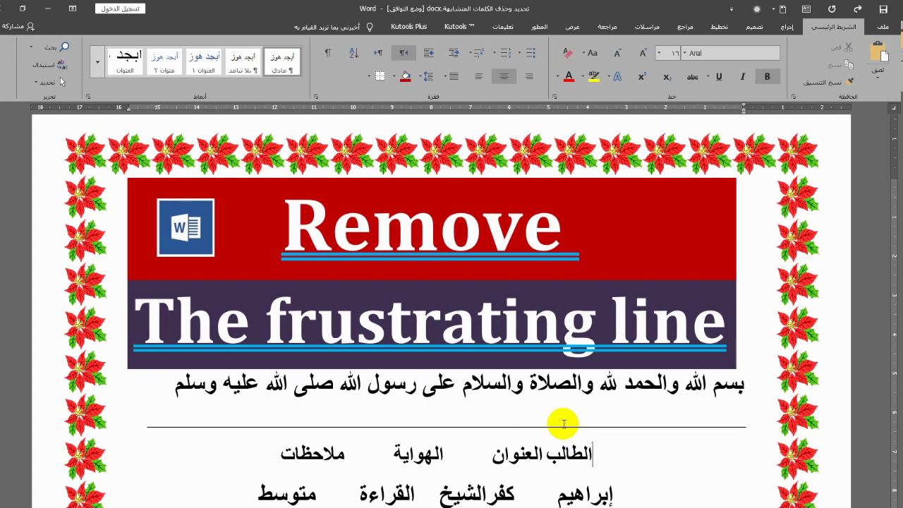
# Try Backspace at the start of the opening sentence to remove the line
pyautogui.click(563, 424)
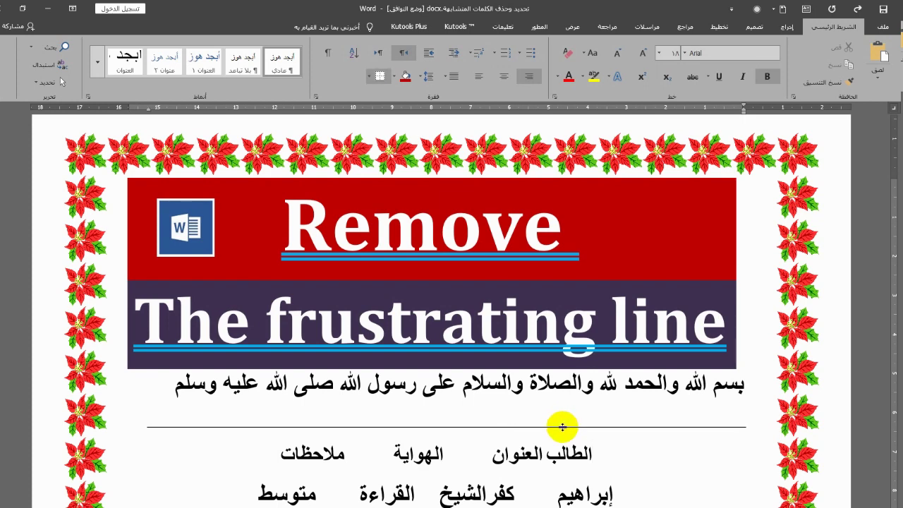
pyautogui.press('Home')
pyautogui.press('BackSpace')
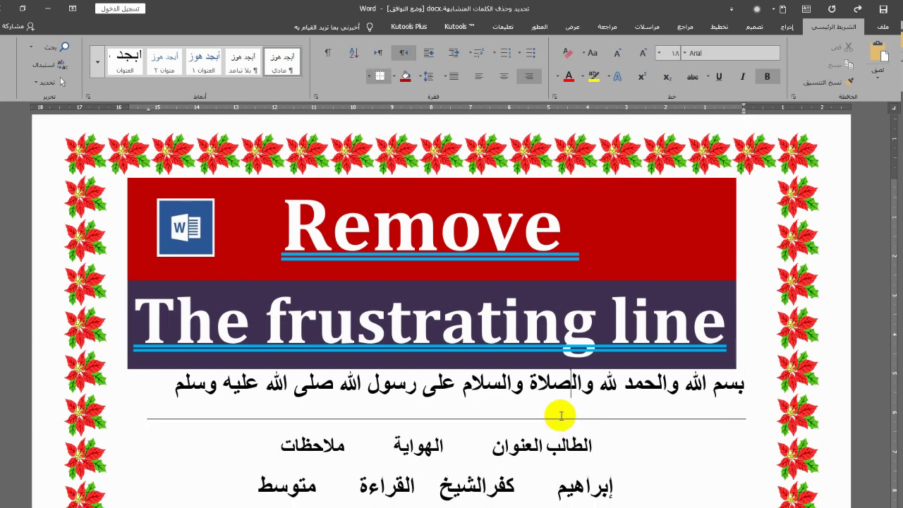
# Select from the opening sentence down to the header row, then clear the selection
pyautogui.click(563, 418)
pyautogui.click(160, 389)
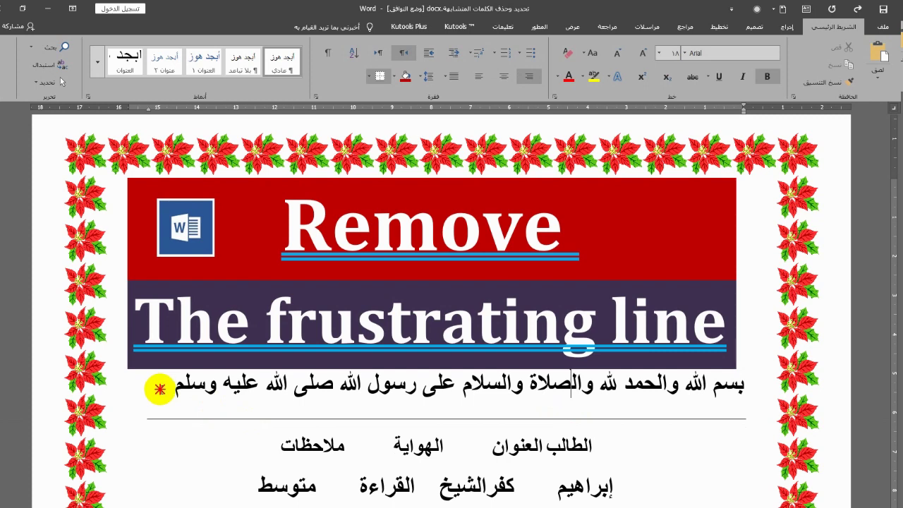
pyautogui.moveTo(160, 390); pyautogui.dragTo(172, 451)
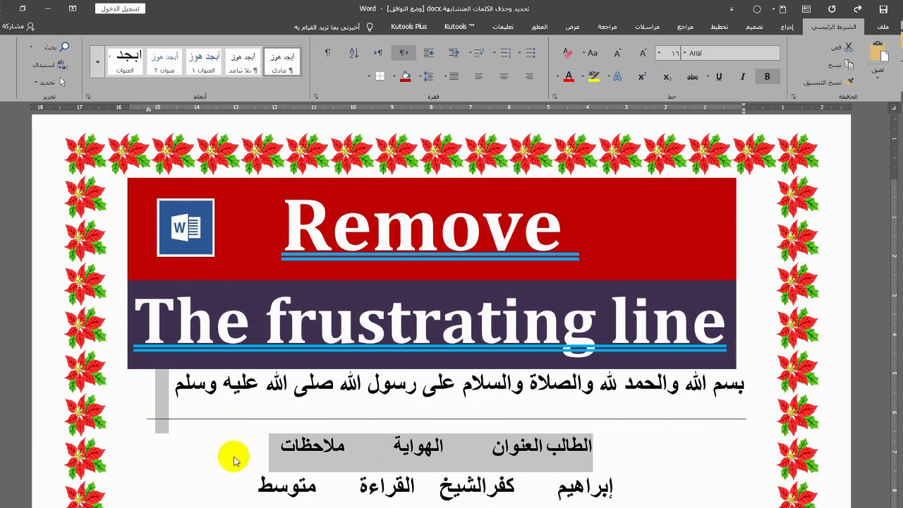
pyautogui.click(579, 414)
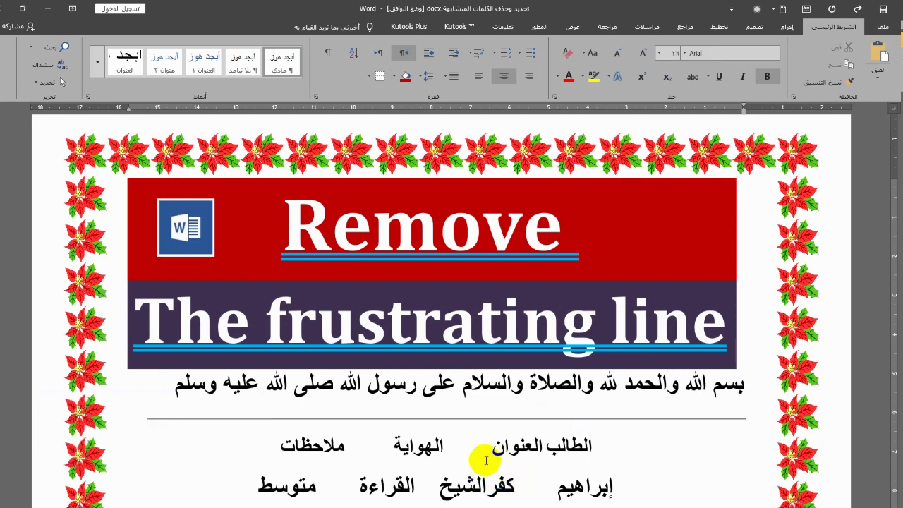
pyautogui.click(492, 445)
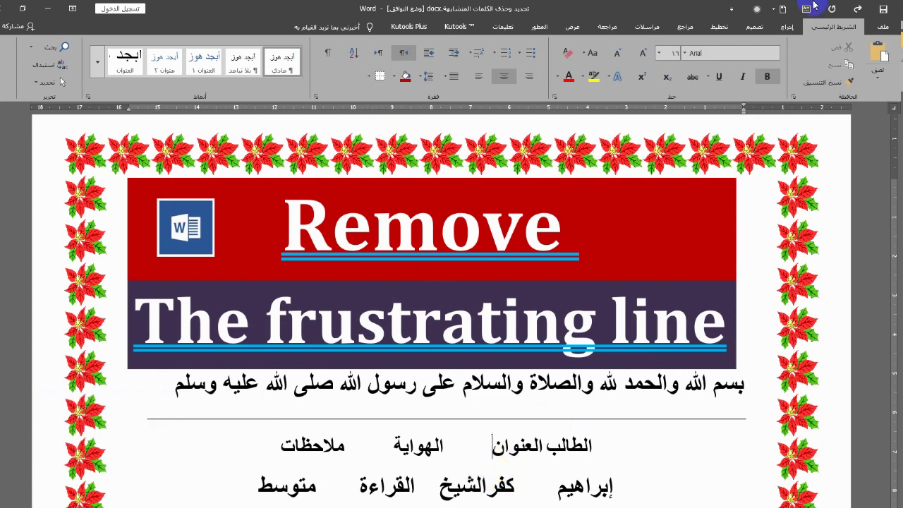
pyautogui.click(827, 33)
# Select text in the opening sentence and apply No Border to that paragraph
pyautogui.moveTo(474, 395); pyautogui.dragTo(459, 392)
pyautogui.click(459, 391)
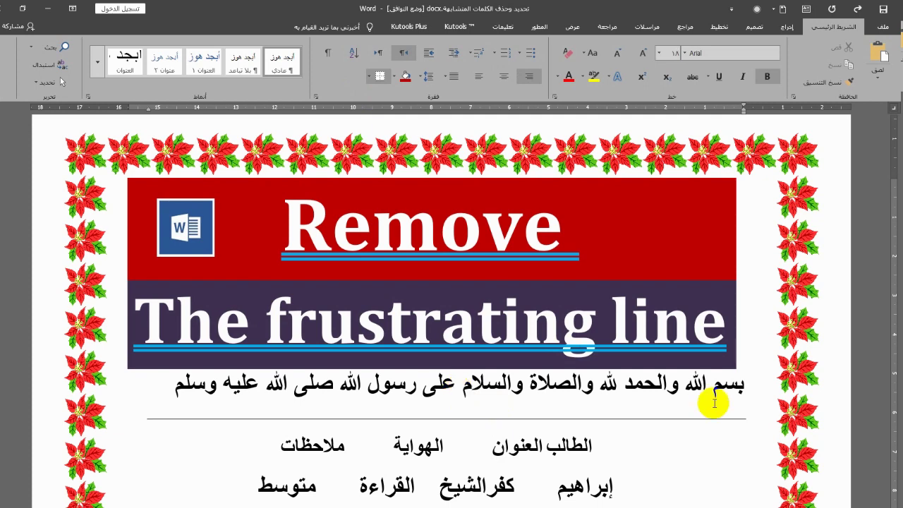
pyautogui.moveTo(735, 393); pyautogui.dragTo(741, 397)
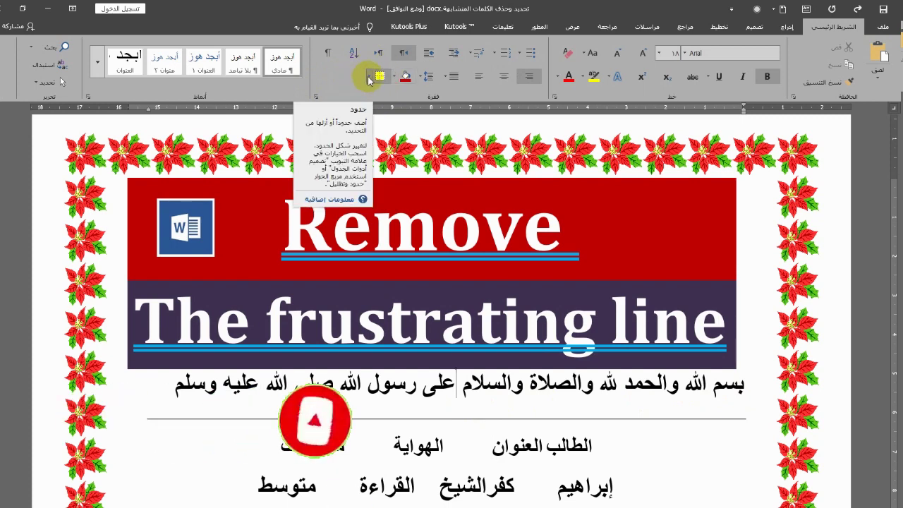
pyautogui.click(368, 77)
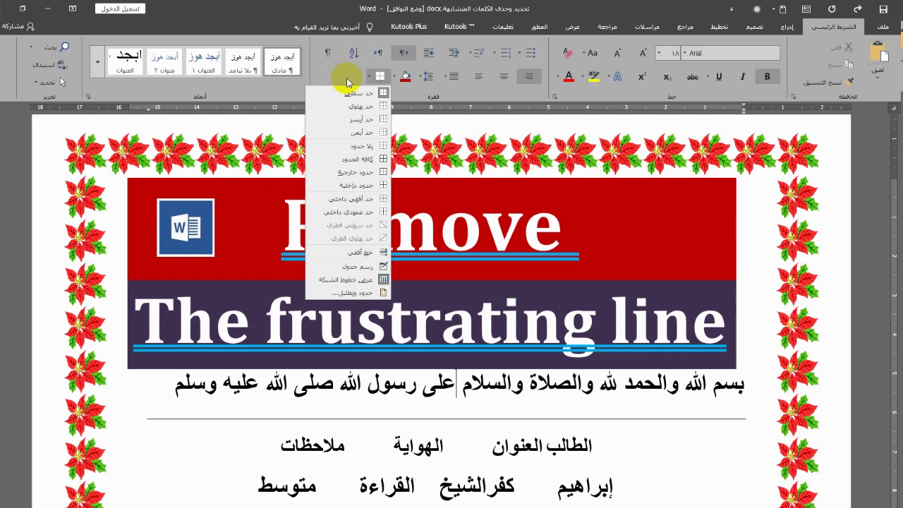
pyautogui.click(344, 150)
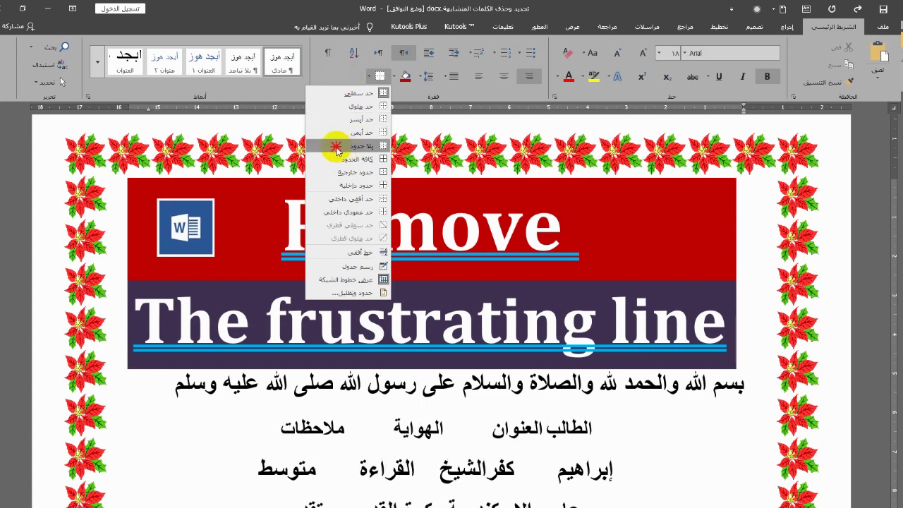
pyautogui.click(337, 148)
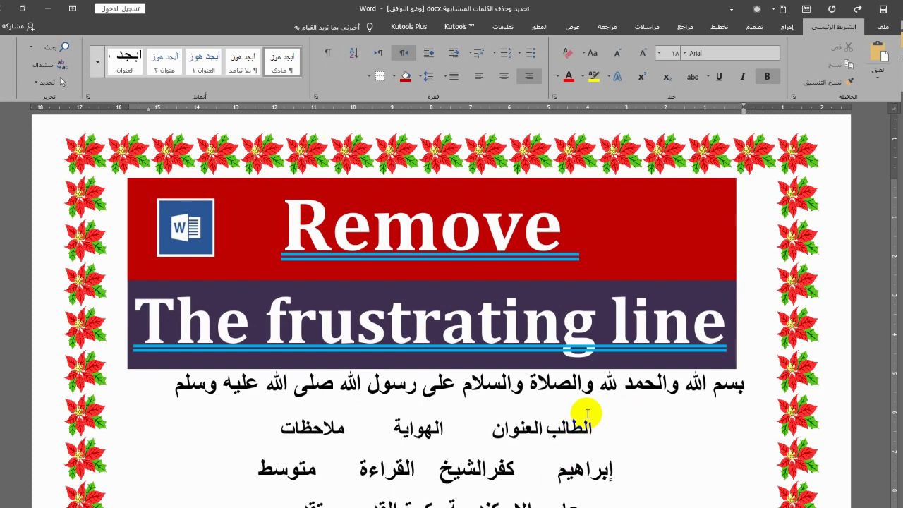
pyautogui.click(423, 411)
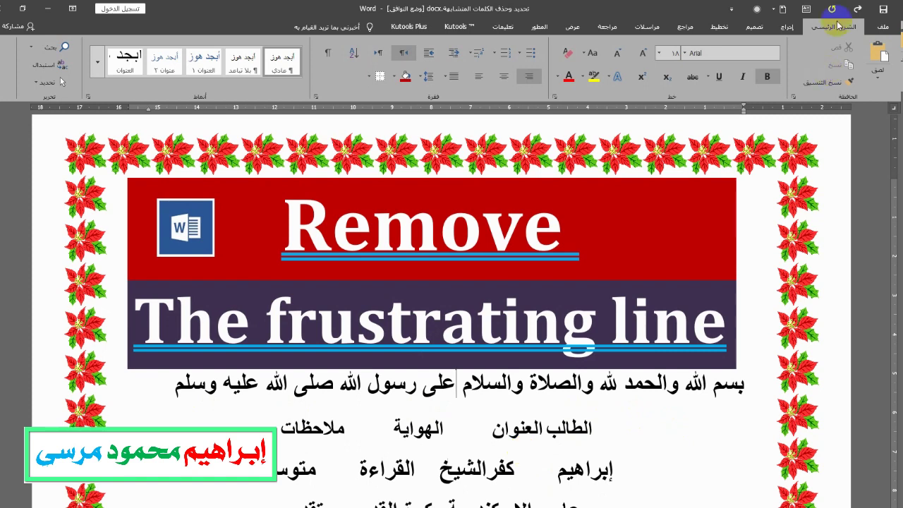
# Undo the No Border change so the line under the opening sentence returns
pyautogui.click(858, 11)
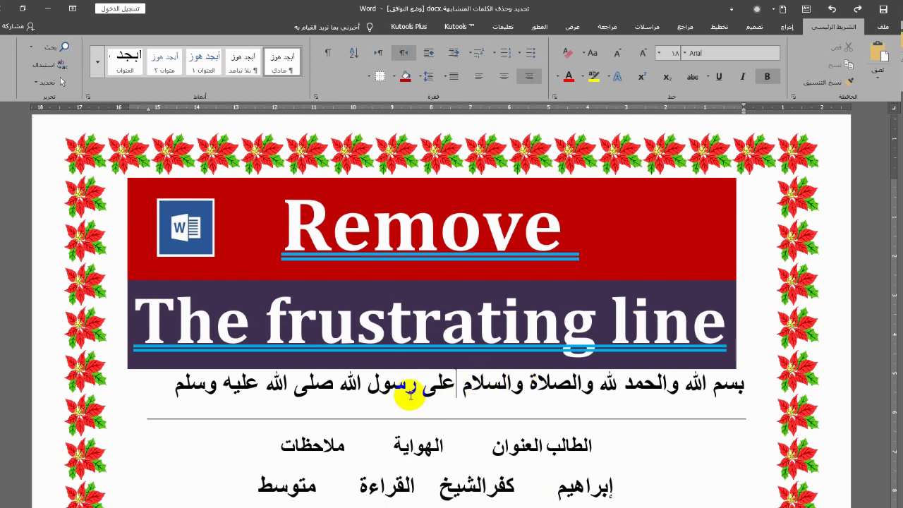
# In Borders and Shading, set the opening paragraph's border to None, applied to Paragraph
pyautogui.click(369, 78)
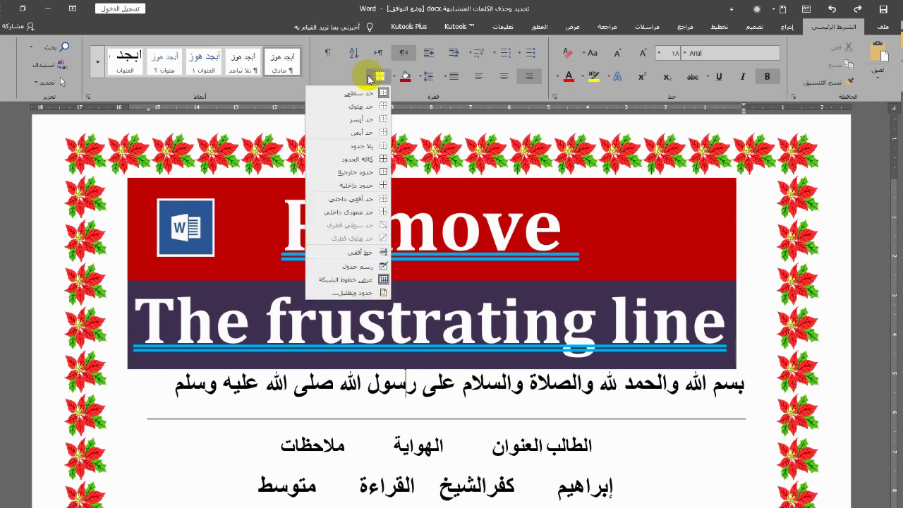
pyautogui.click(355, 293)
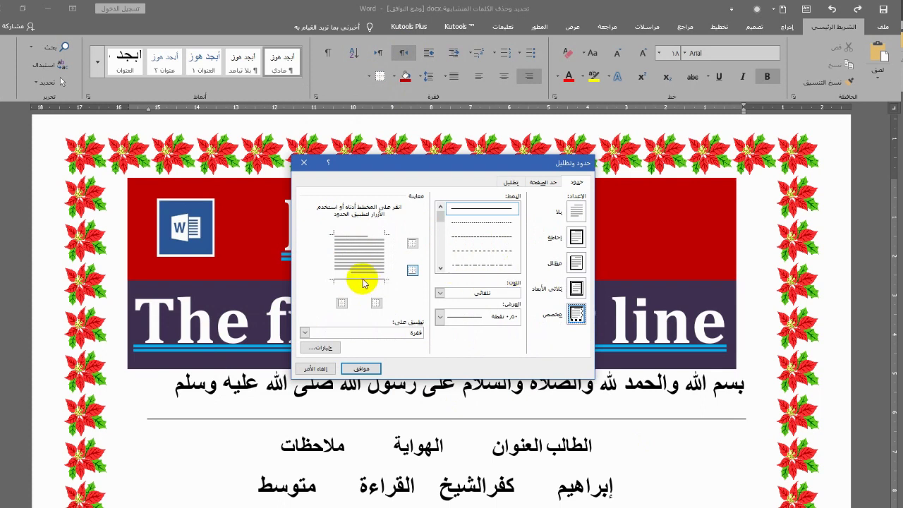
pyautogui.click(365, 282)
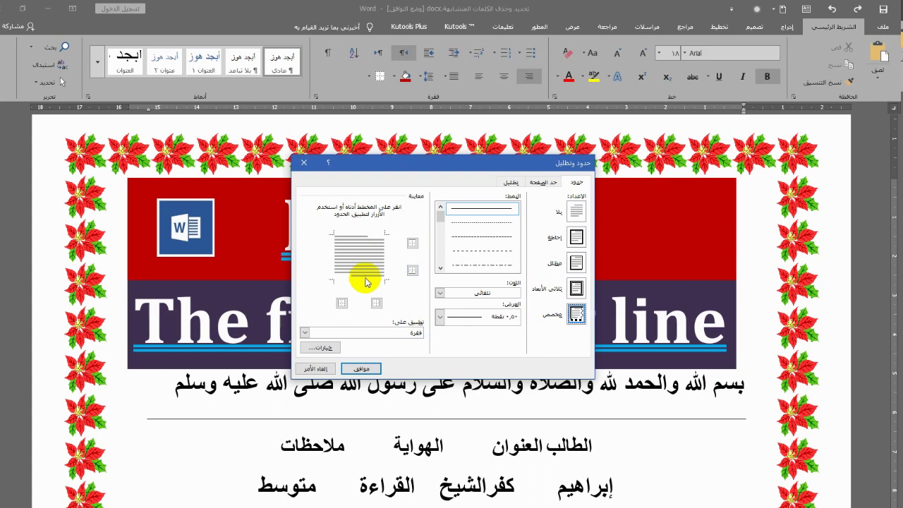
pyautogui.click(576, 212)
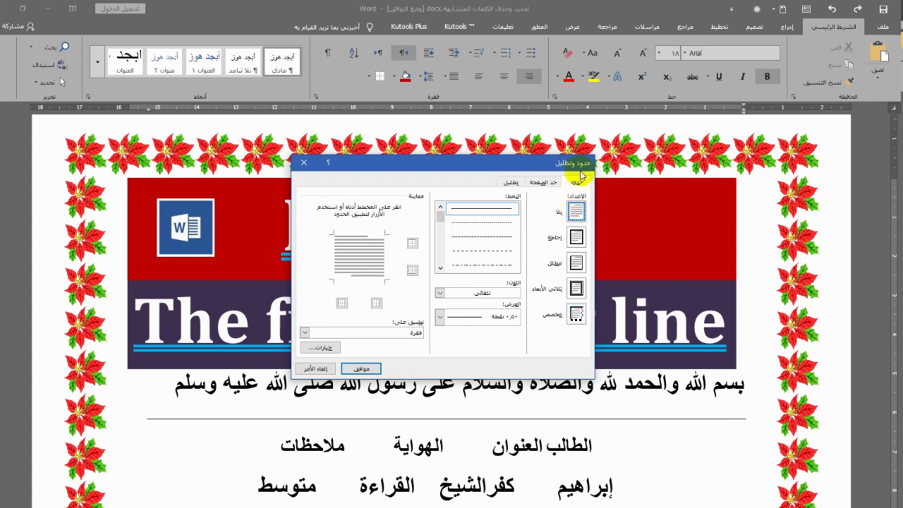
pyautogui.click(305, 332)
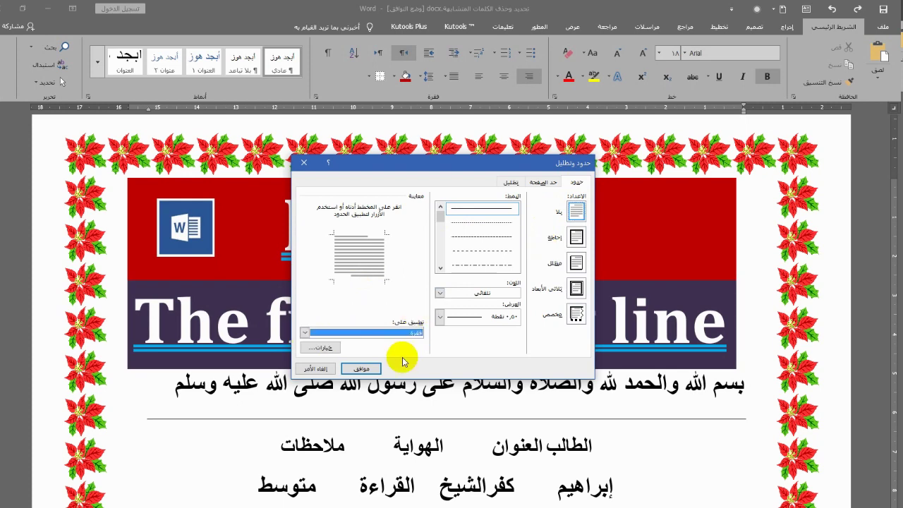
pyautogui.click(406, 343)
pyautogui.click(363, 367)
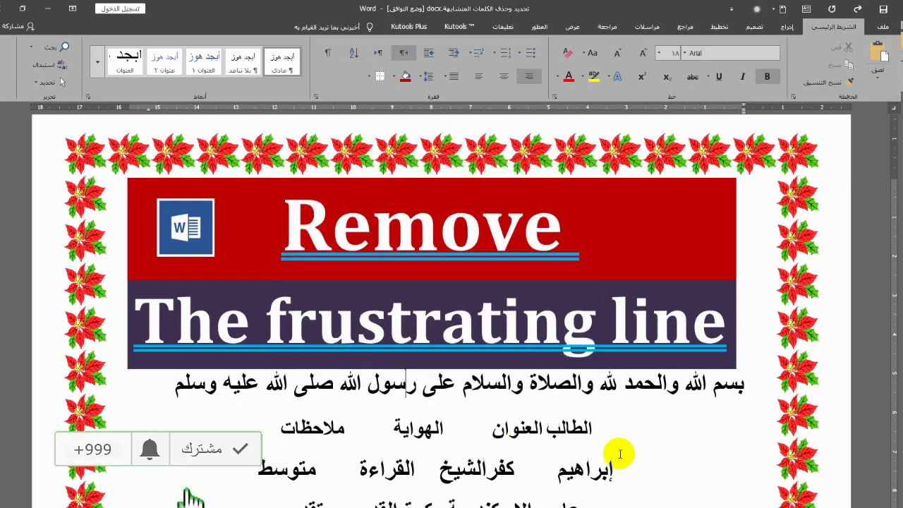
pyautogui.click(458, 429)
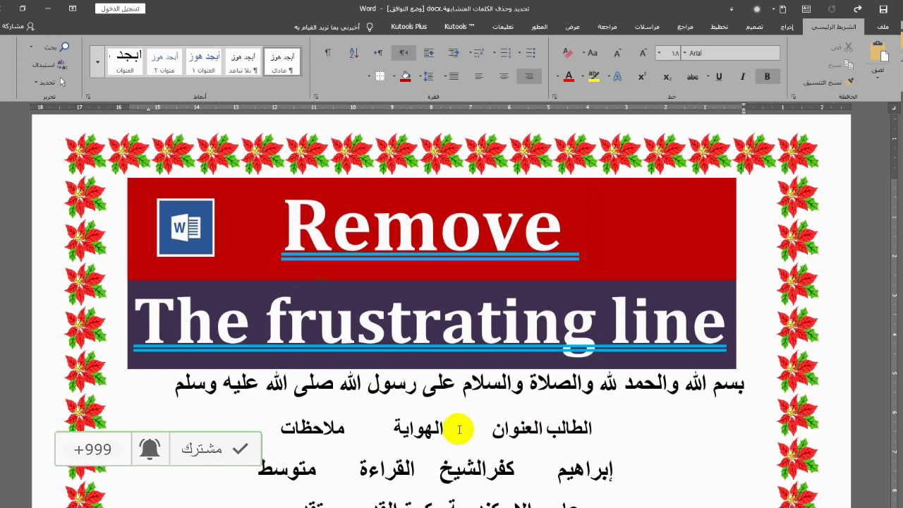